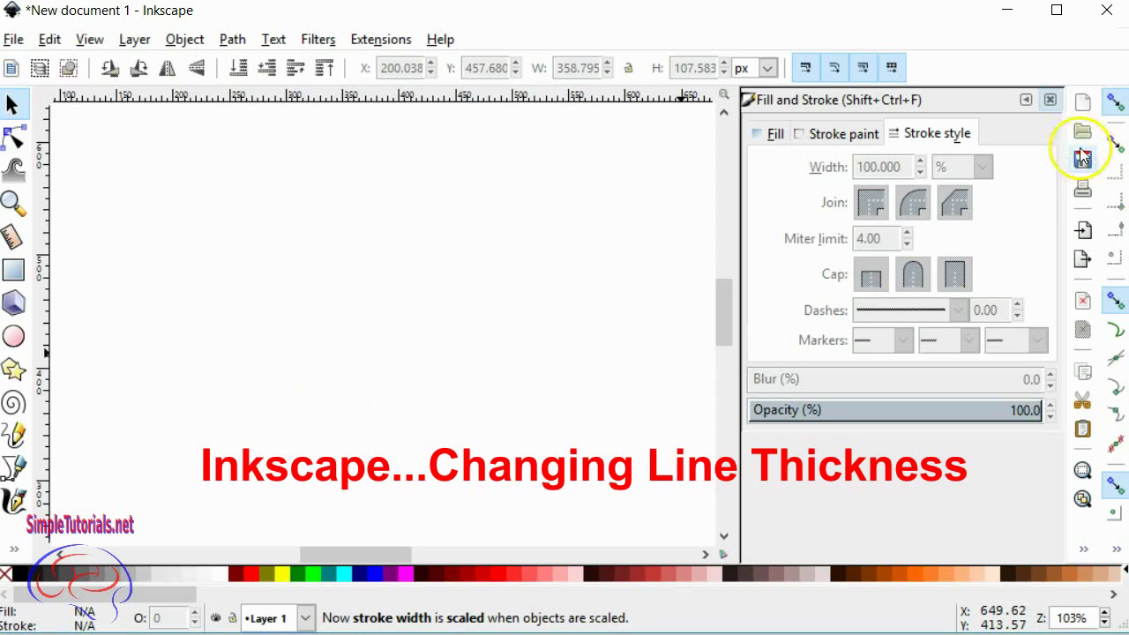
# - Close the Fill and Stroke dock panel to leave an empty canvas
pyautogui.click(1051, 100)
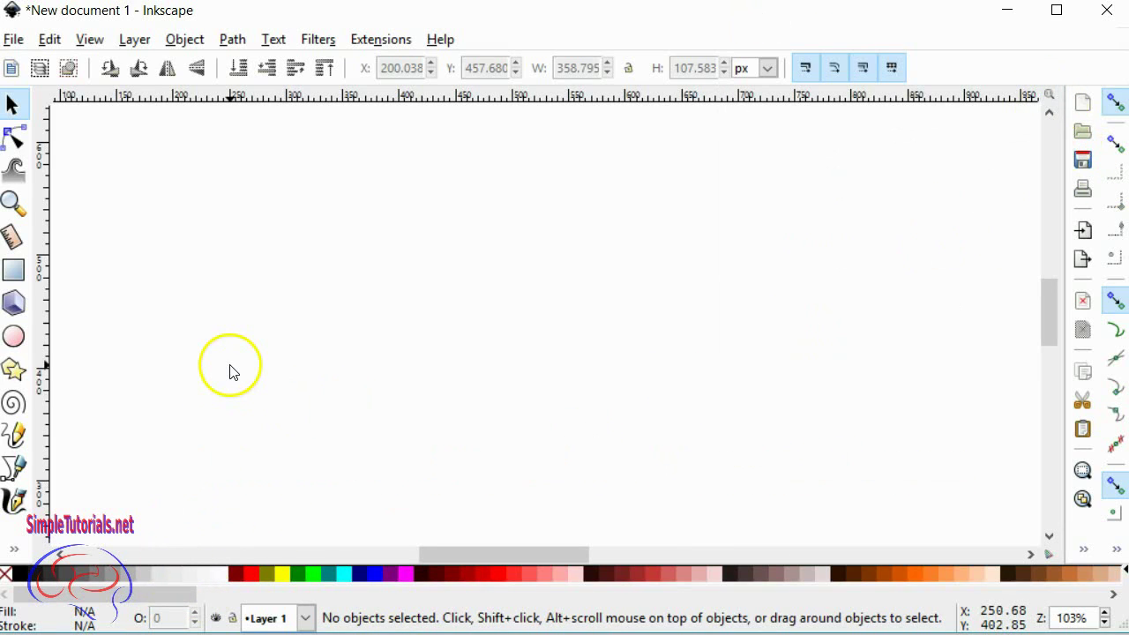
# - Draw a straight horizontal line across the middle of the page with the Pen tool
pyautogui.click(15, 473)
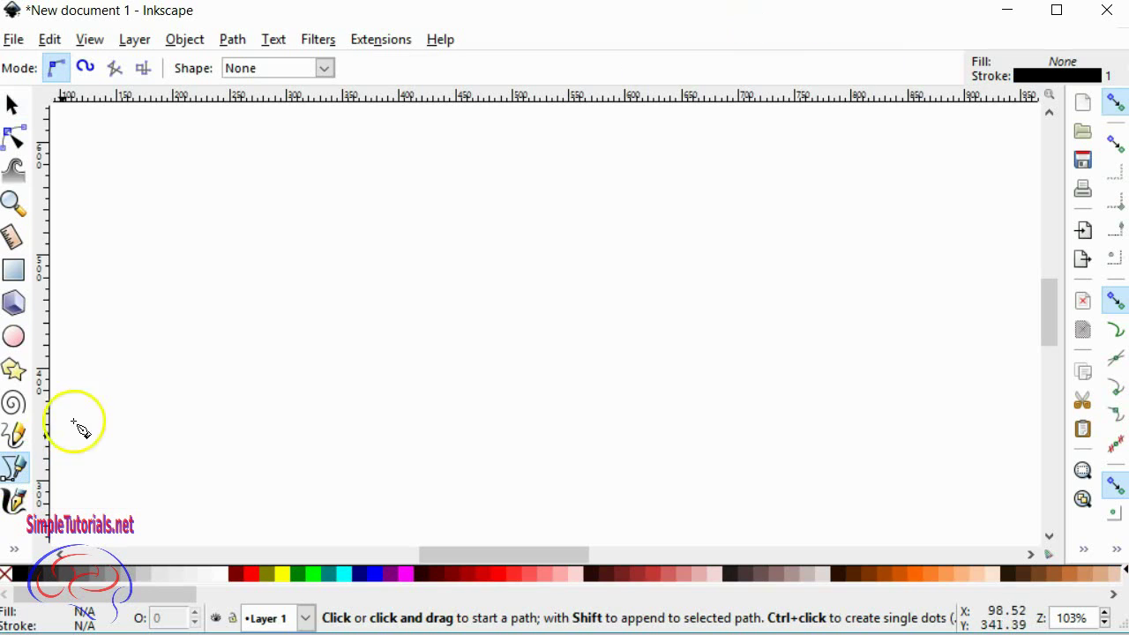
pyautogui.click(224, 298)
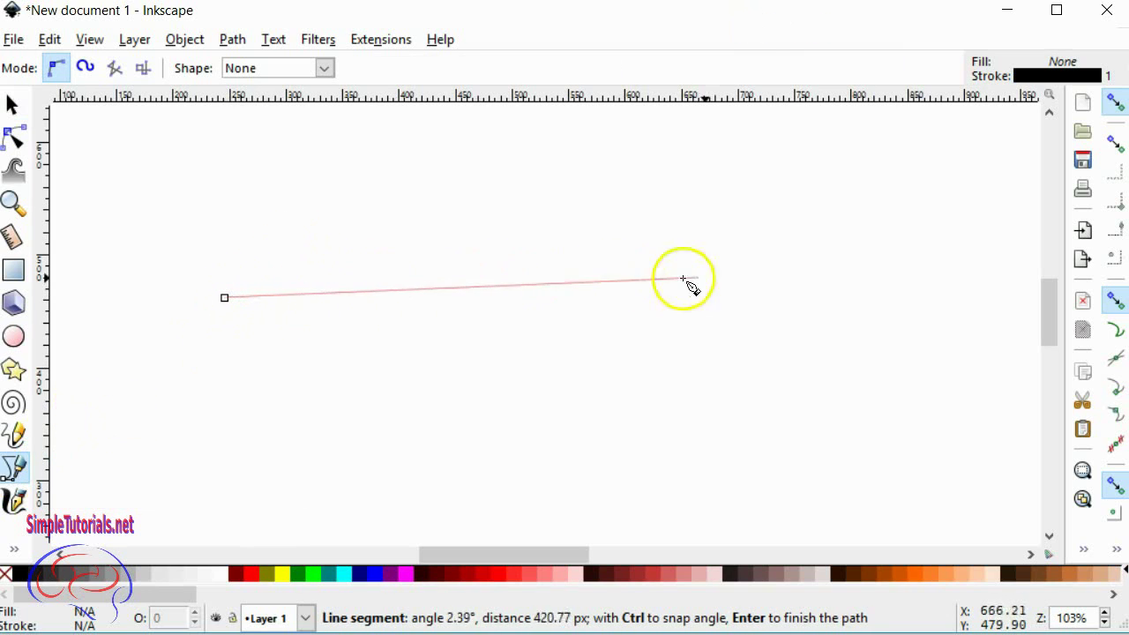
pyautogui.doubleClick(783, 300)
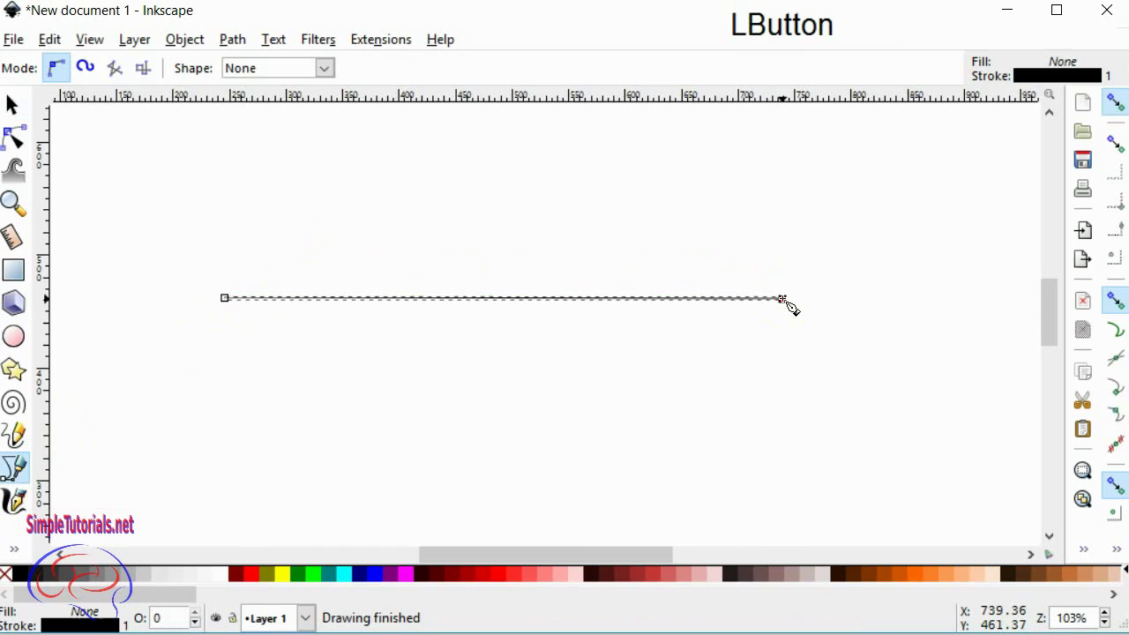
pyautogui.rightClick(126, 628)
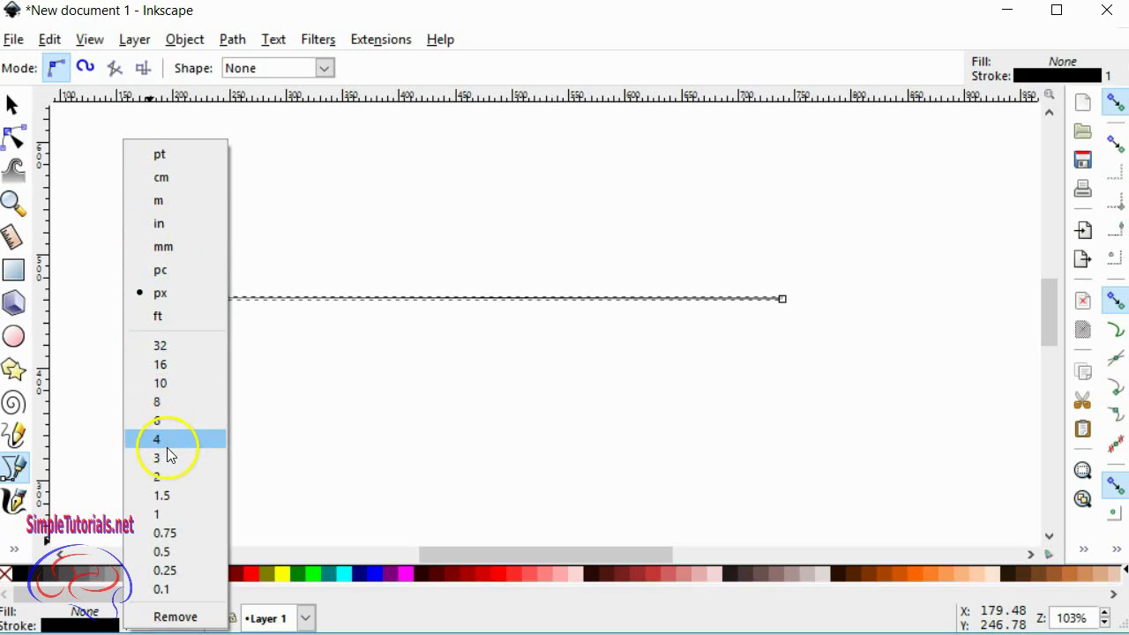
# - Set the line's stroke width to 8 px from the status-bar menu
pyautogui.click(186, 403)
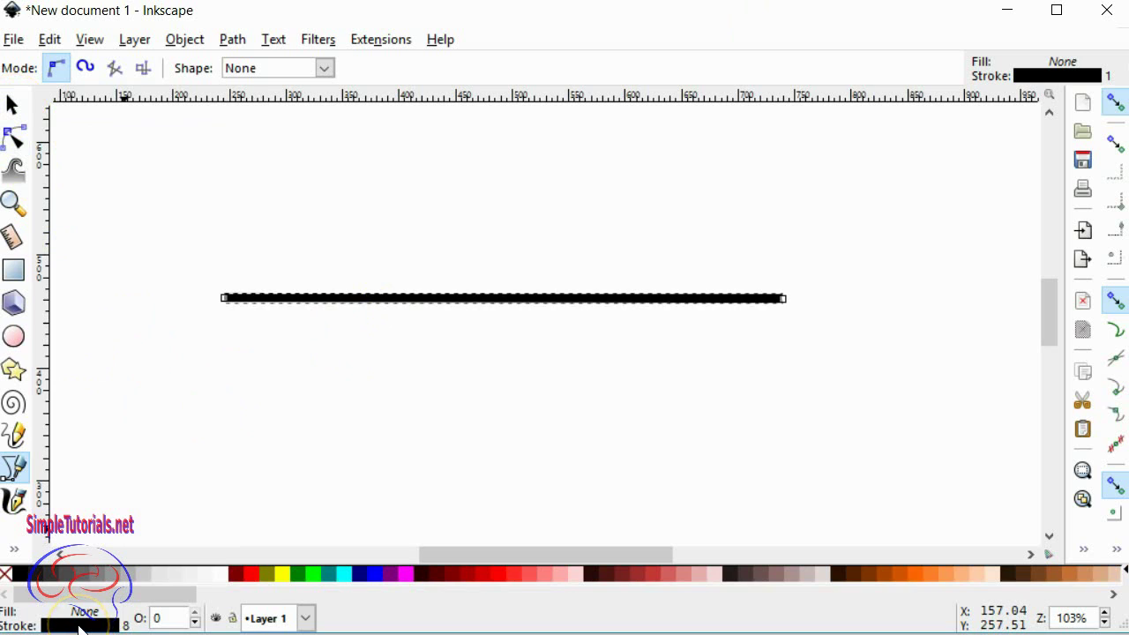
pyautogui.click(79, 626)
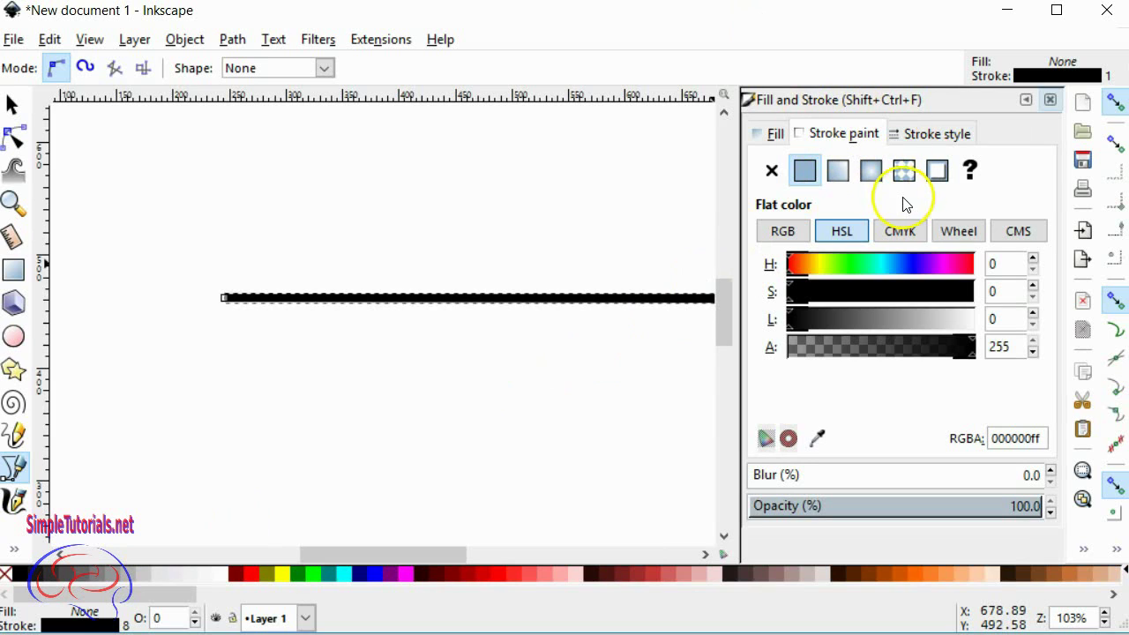
# - Reduce the line's stroke width to 3.6 px in the Stroke style tab
pyautogui.click(937, 135)
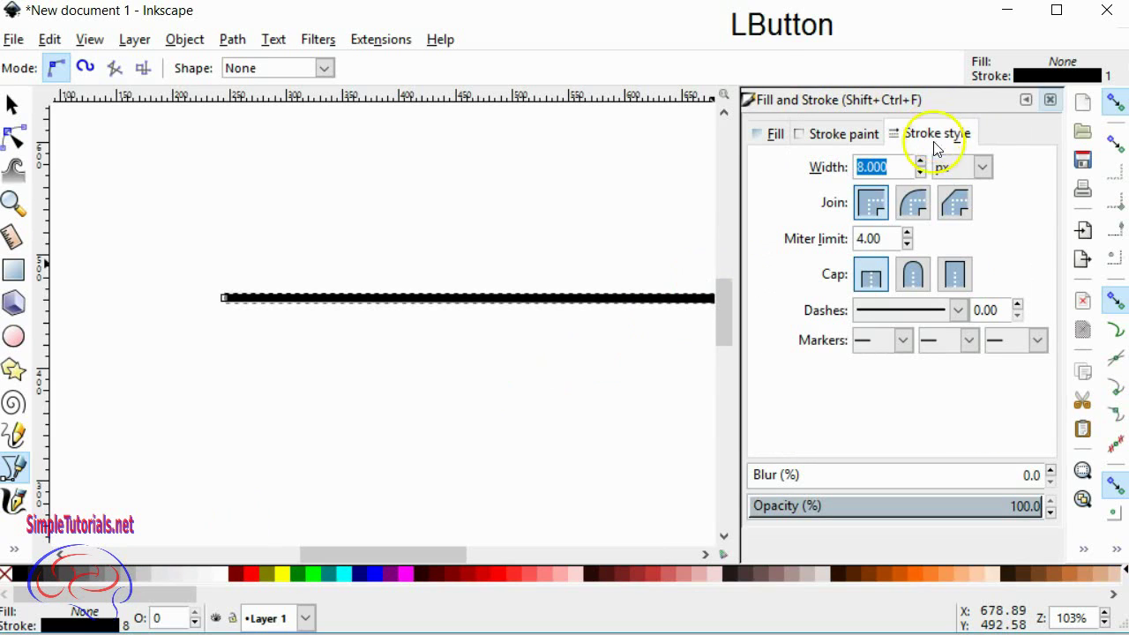
pyautogui.click(920, 174)
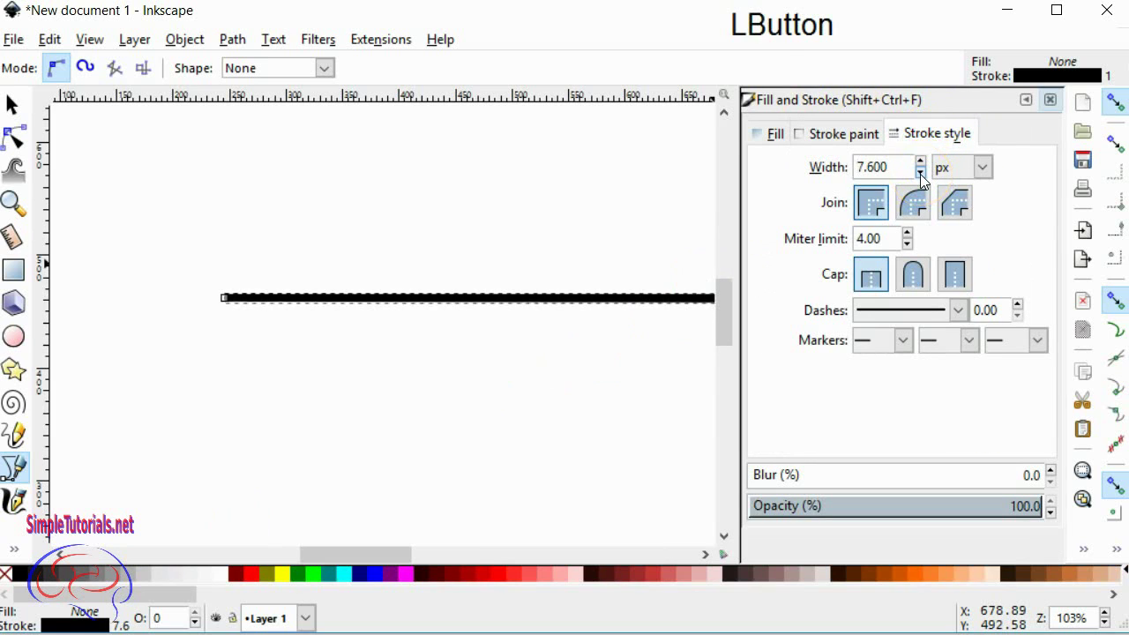
pyautogui.click(919, 163)
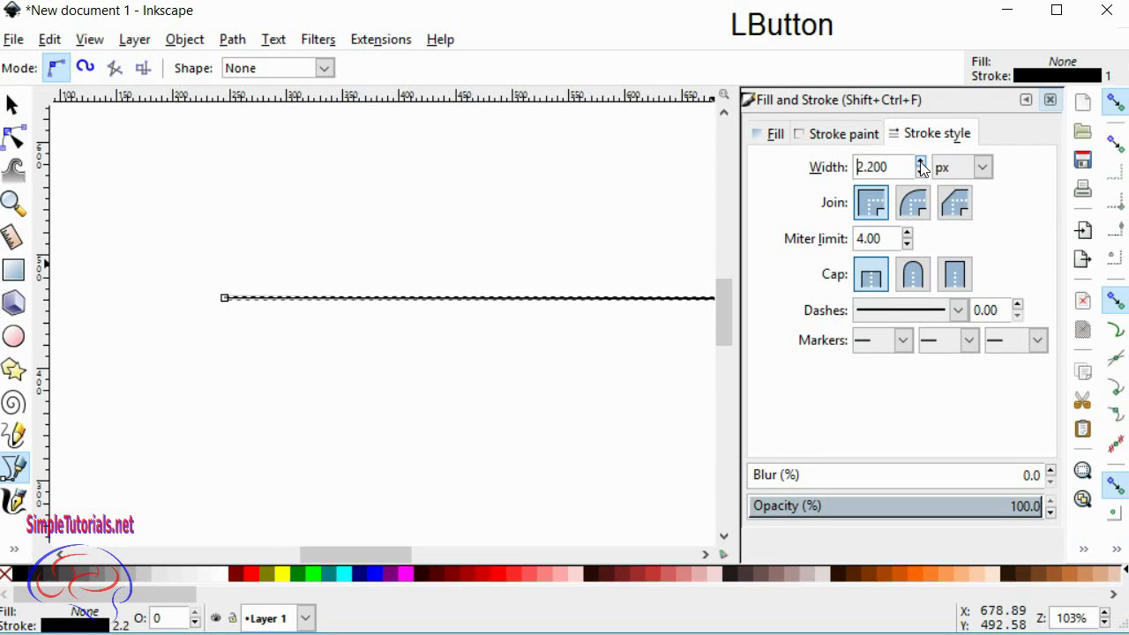
pyautogui.click(979, 169)
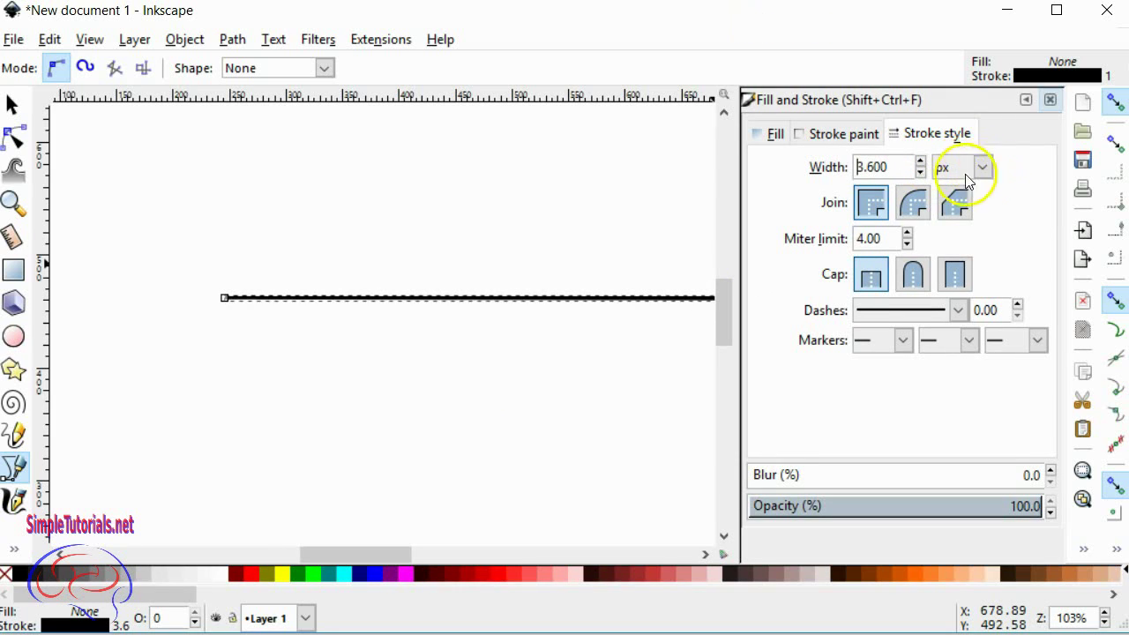
pyautogui.click(915, 281)
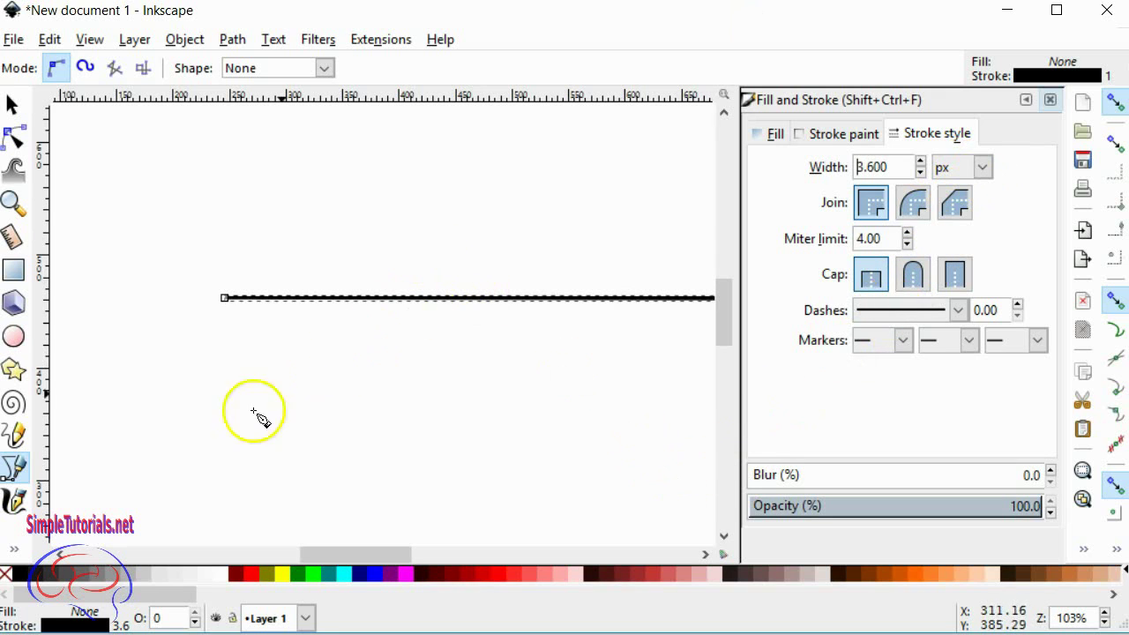
# - Draw a red rectangle over the line's left end and rescale it to about 170 × 154 px
pyautogui.click(13, 105)
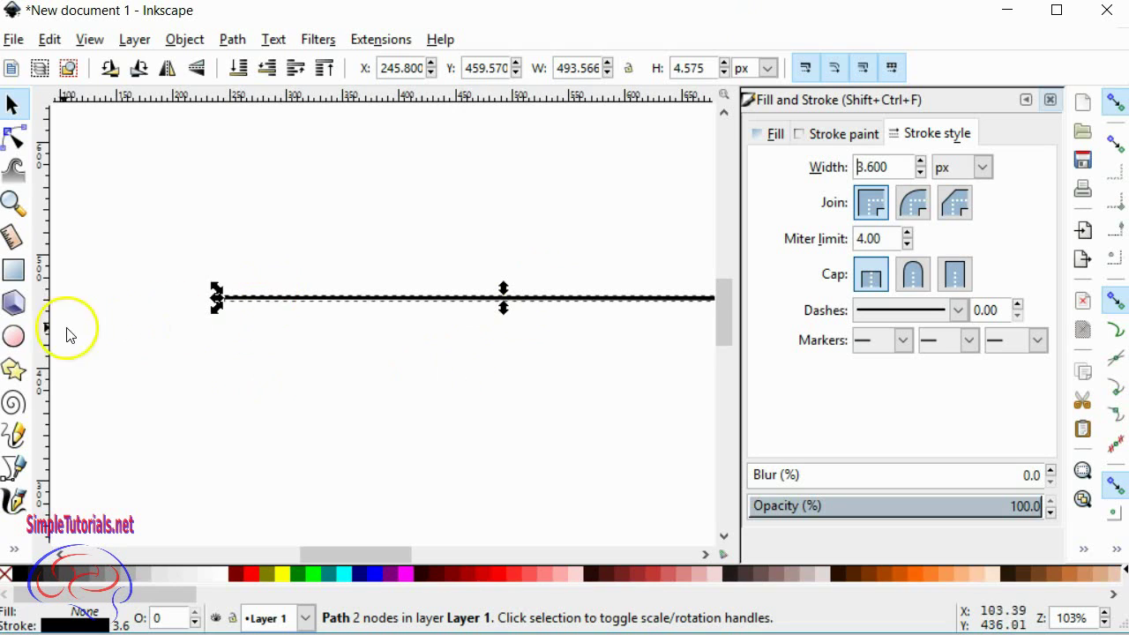
pyautogui.click(16, 275)
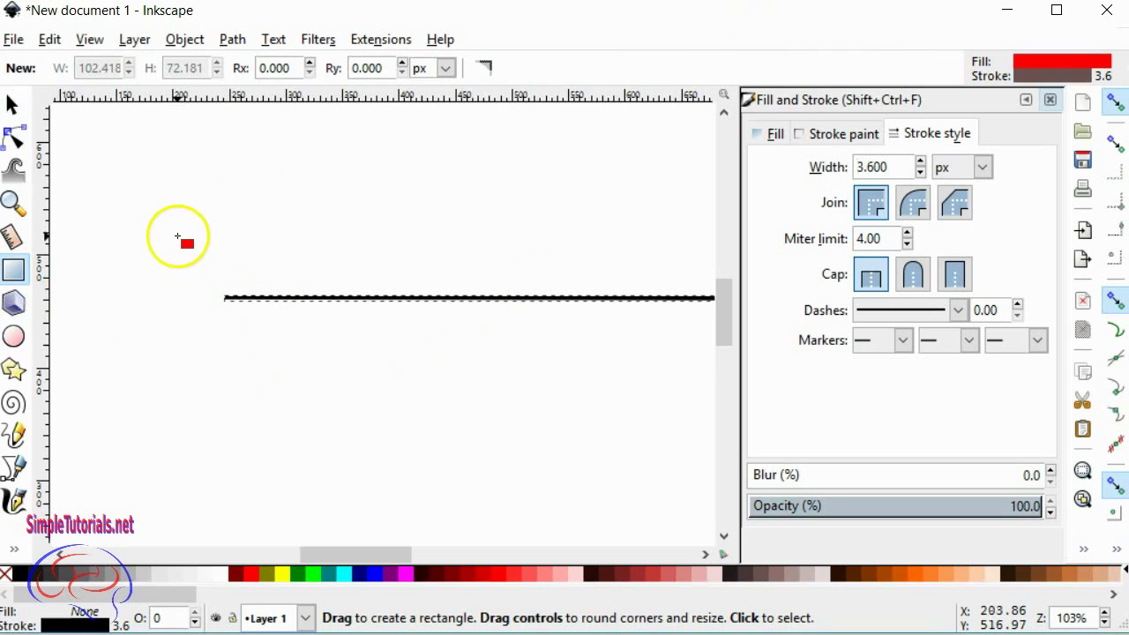
pyautogui.moveTo(176, 235); pyautogui.dragTo(405, 391)
pyautogui.click(12, 104)
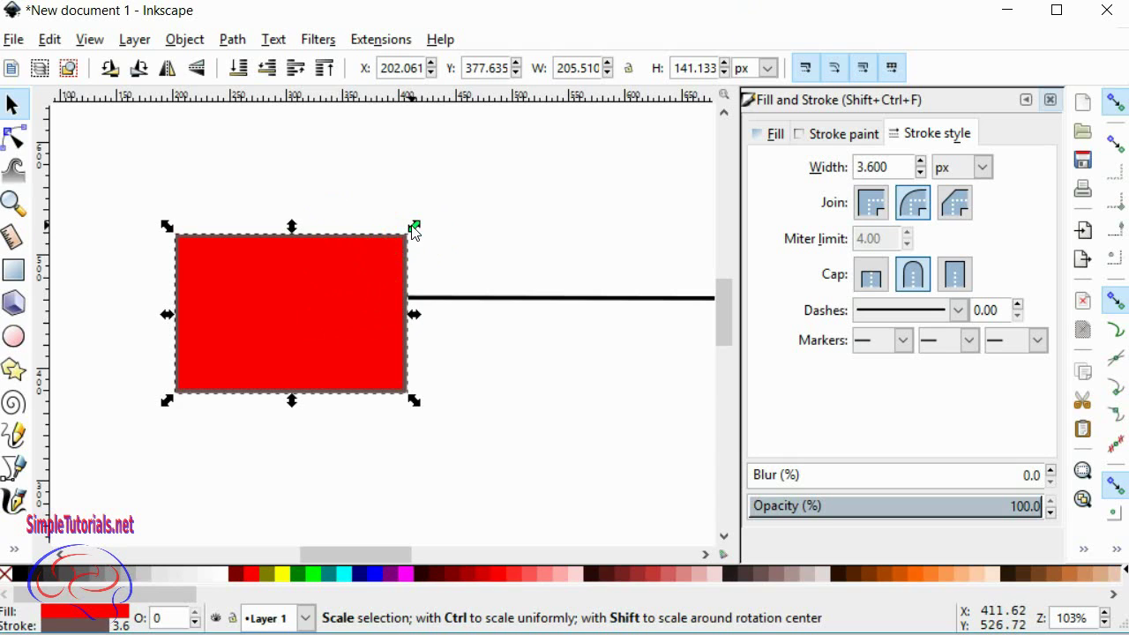
pyautogui.moveTo(415, 230); pyautogui.dragTo(378, 216)
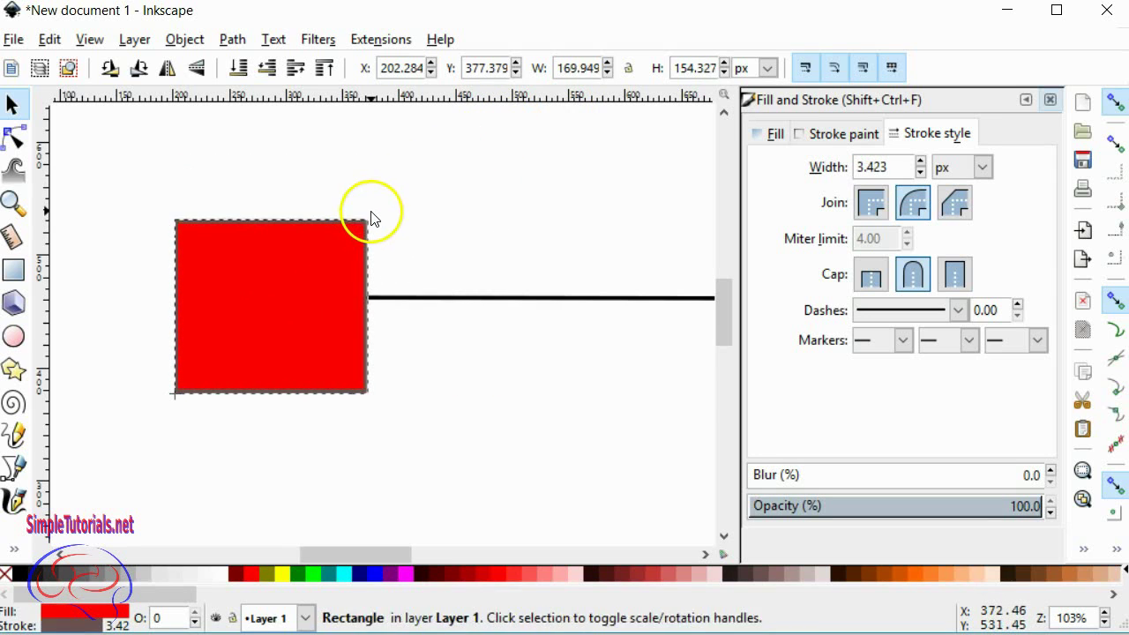
# - Turn off stroke-width scaling and resize the red rectangle by its corner handle
pyautogui.click(807, 68)
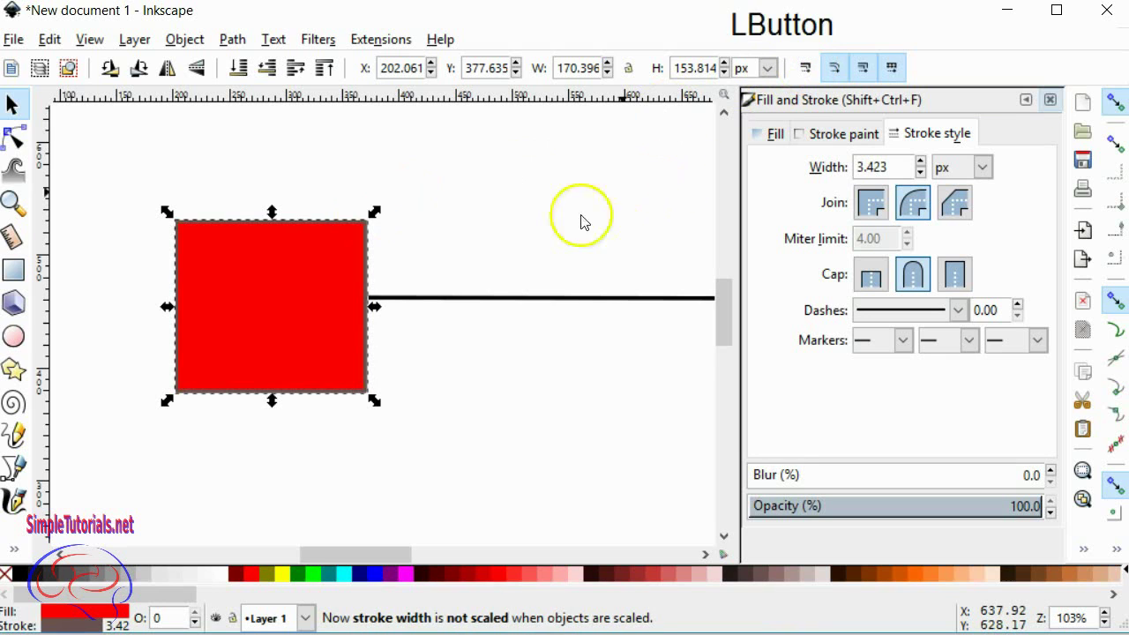
pyautogui.moveTo(375, 214); pyautogui.dragTo(536, 128)
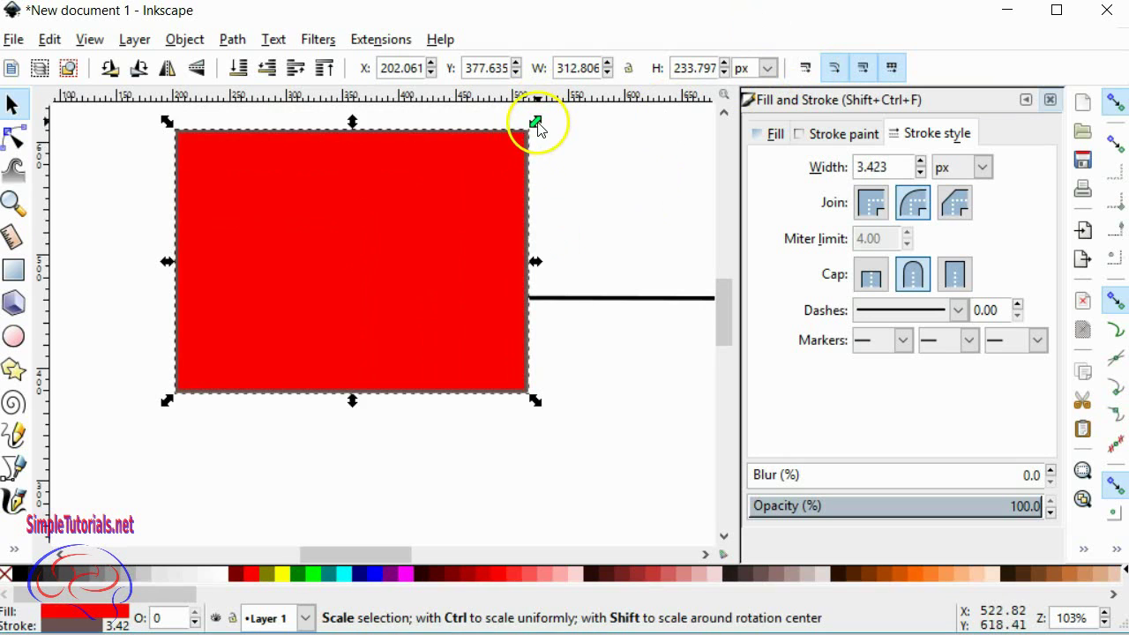
pyautogui.moveTo(536, 129)
pyautogui.mouseDown()
pyautogui.moveTo(368, 232)
pyautogui.moveTo(499, 141)
pyautogui.moveTo(538, 126)
pyautogui.moveTo(517, 132)
pyautogui.moveTo(515, 154)
pyautogui.moveTo(594, 106)
pyautogui.moveTo(582, 126)
pyautogui.moveTo(555, 131)
pyautogui.mouseUp()
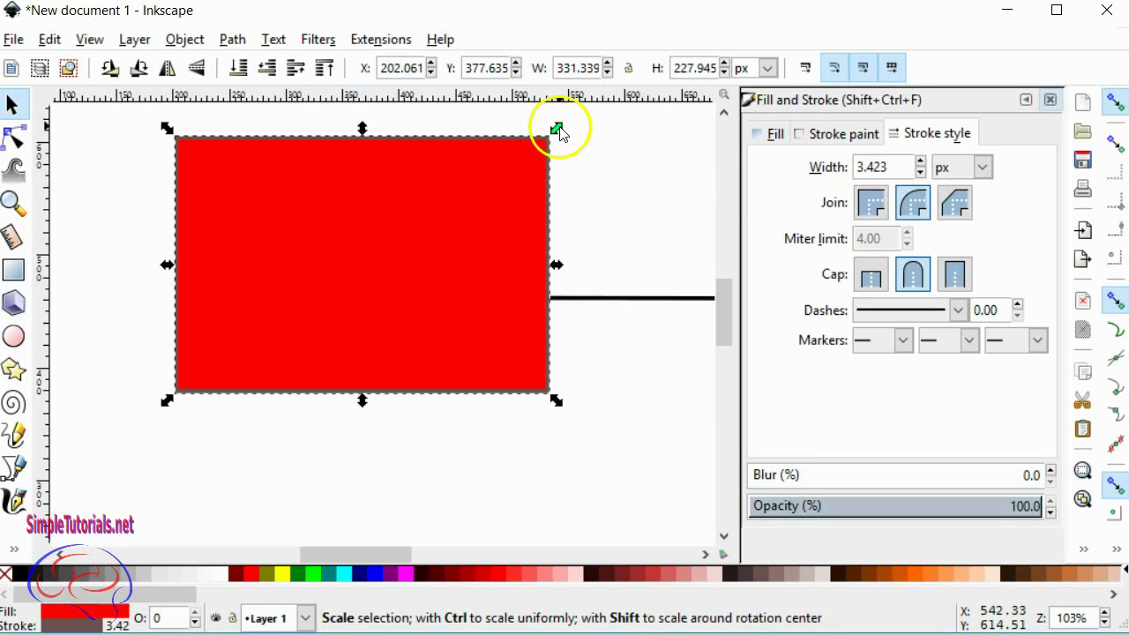
pyautogui.moveTo(560, 132); pyautogui.dragTo(419, 227)
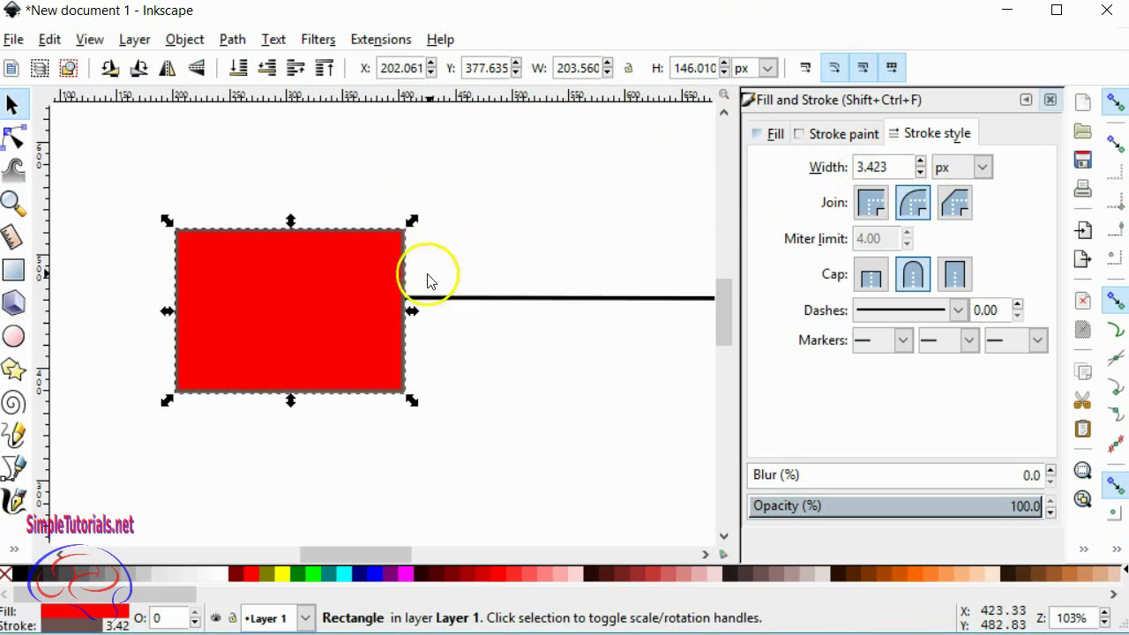
# - Re-enable stroke scaling and resize the rectangle to about 295 × 211 px, stroke 3.052 px
pyautogui.moveTo(413, 222); pyautogui.dragTo(563, 124)
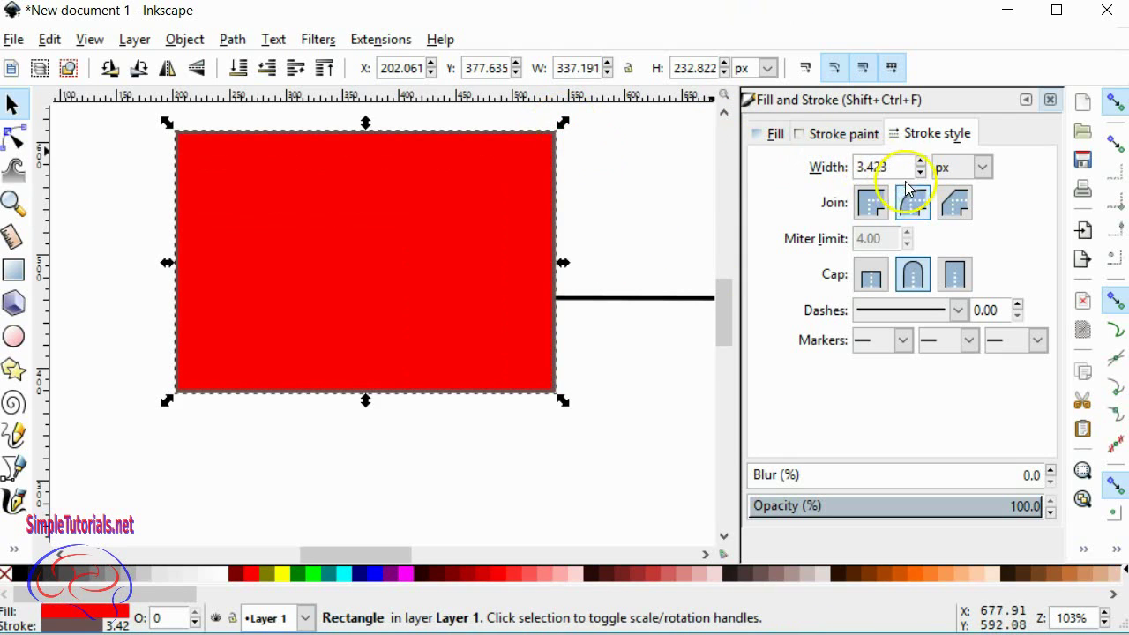
pyautogui.click(805, 70)
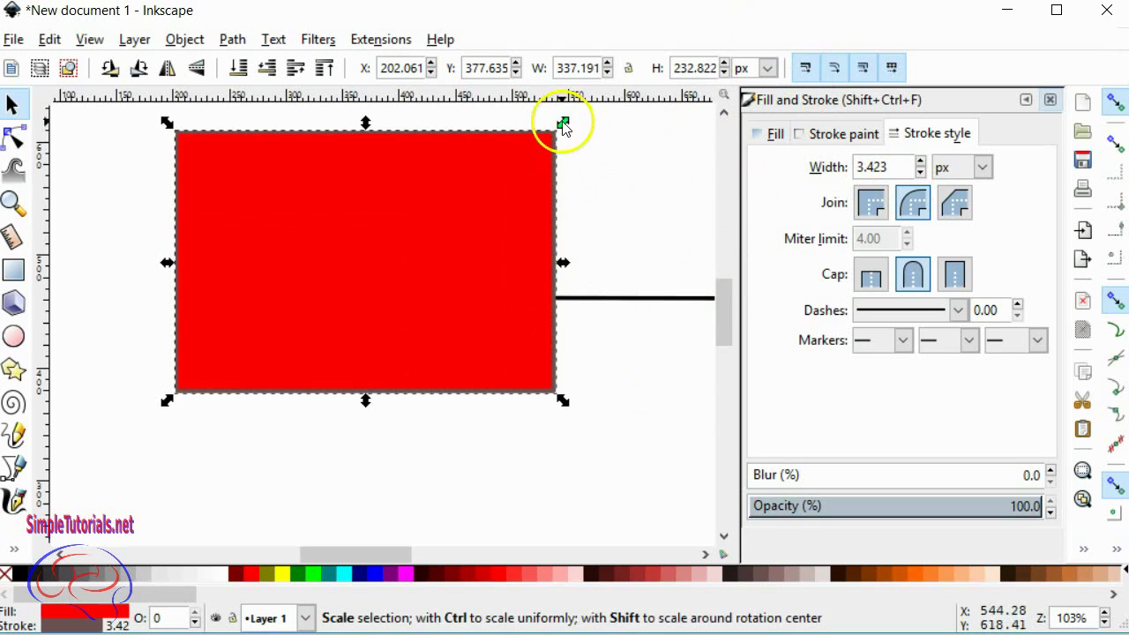
pyautogui.moveTo(564, 122)
pyautogui.mouseDown()
pyautogui.moveTo(423, 232)
pyautogui.moveTo(574, 125)
pyautogui.moveTo(473, 214)
pyautogui.moveTo(517, 151)
pyautogui.mouseUp()
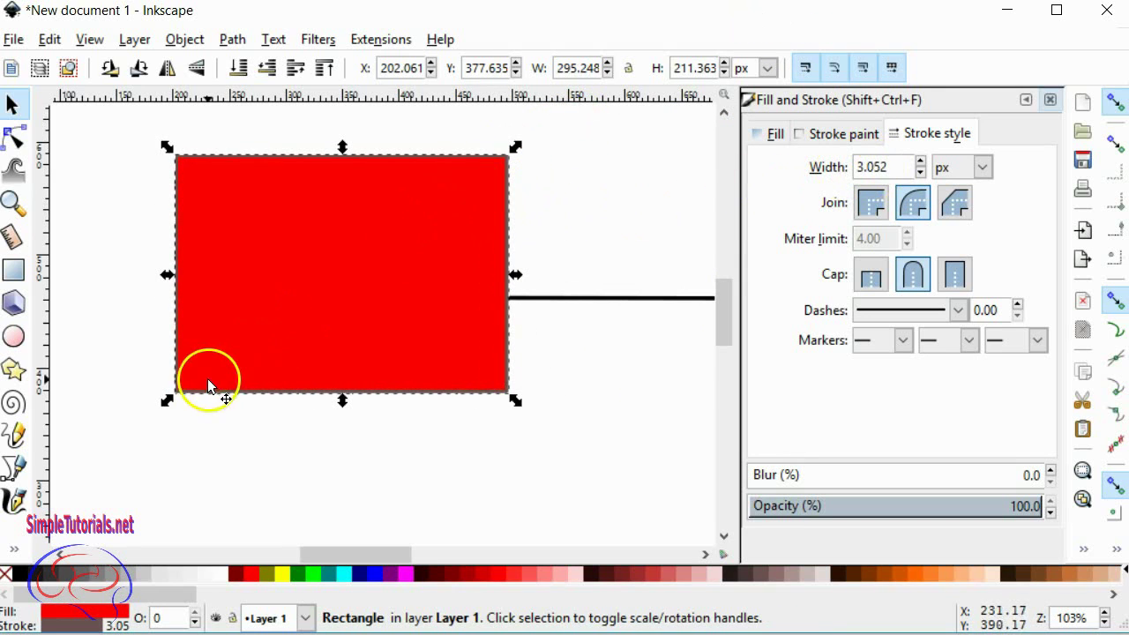
pyautogui.click(620, 300)
pyautogui.moveTo(604, 308); pyautogui.dragTo(504, 449)
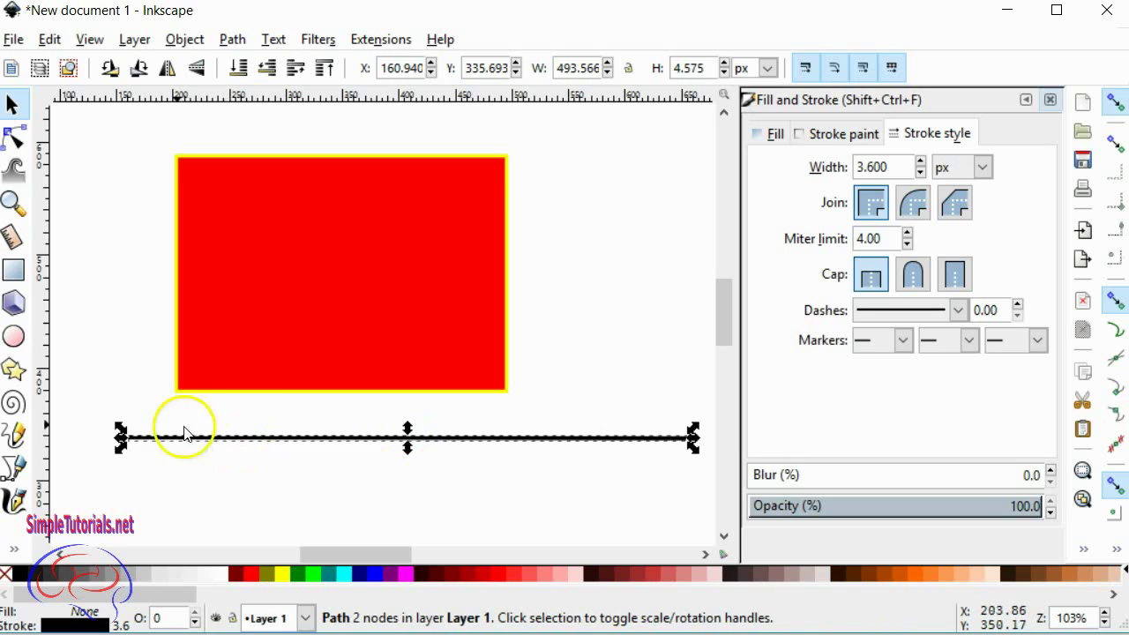
pyautogui.moveTo(122, 429)
pyautogui.mouseDown()
pyautogui.moveTo(94, 396)
pyautogui.moveTo(116, 428)
pyautogui.mouseUp()
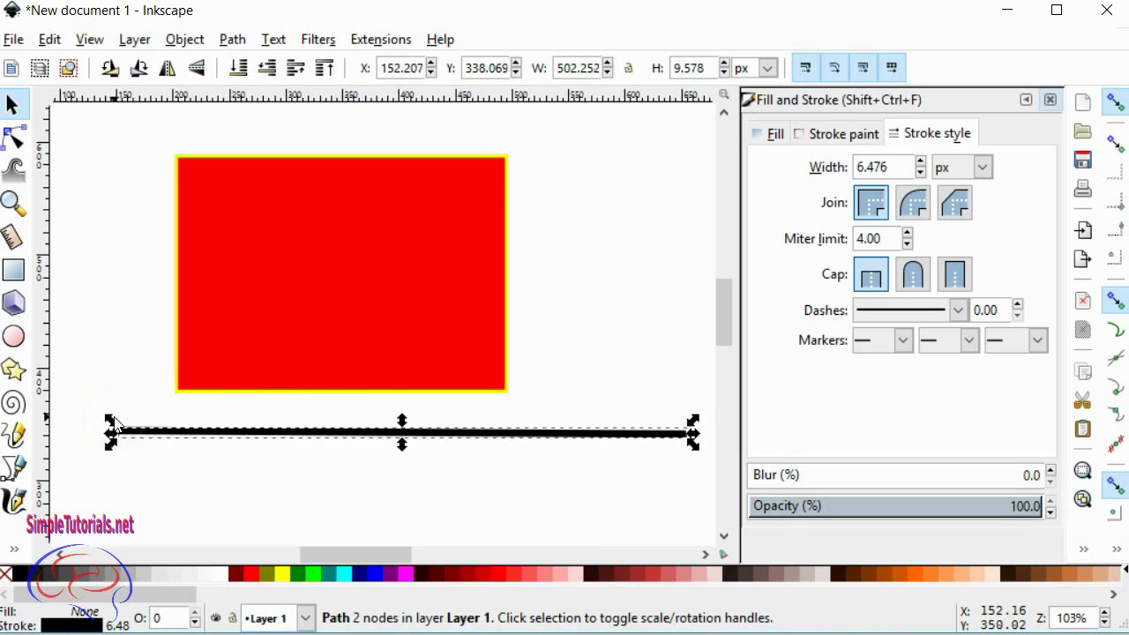
pyautogui.click(800, 68)
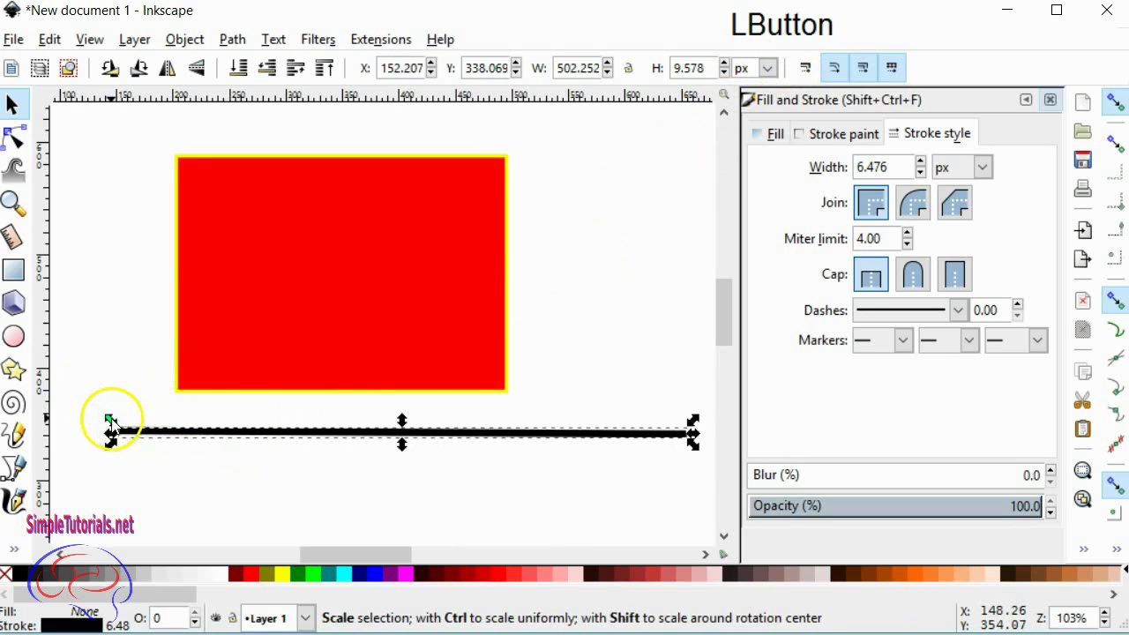
pyautogui.moveTo(110, 421); pyautogui.dragTo(56, 383)
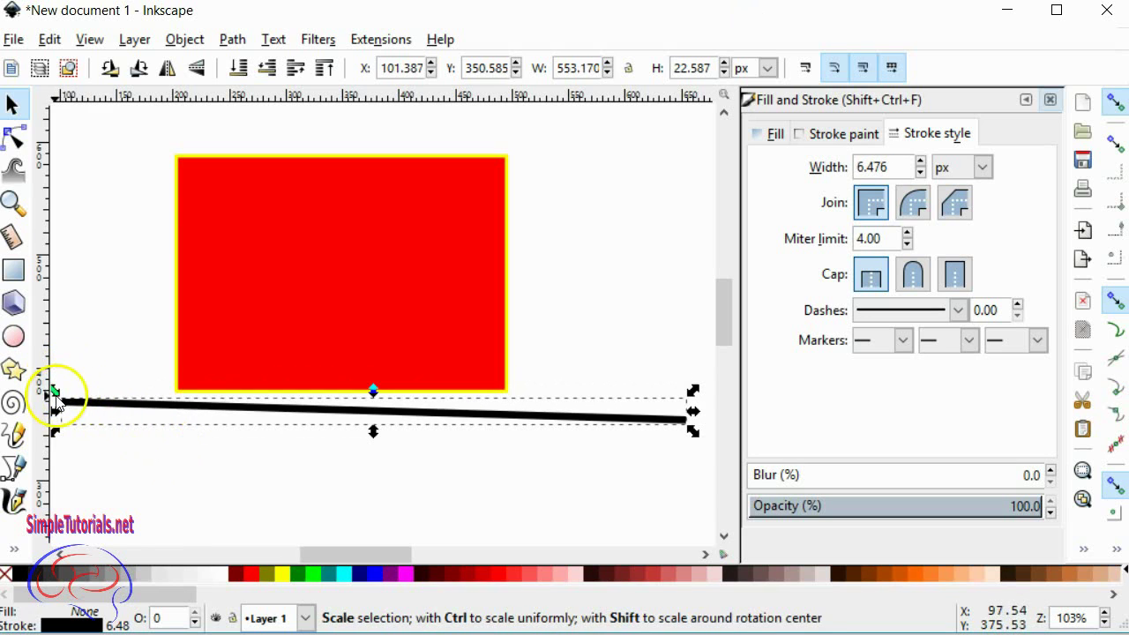
pyautogui.moveTo(54, 404)
pyautogui.mouseDown()
pyautogui.moveTo(85, 367)
pyautogui.moveTo(74, 323)
pyautogui.moveTo(75, 408)
pyautogui.moveTo(72, 380)
pyautogui.mouseUp()
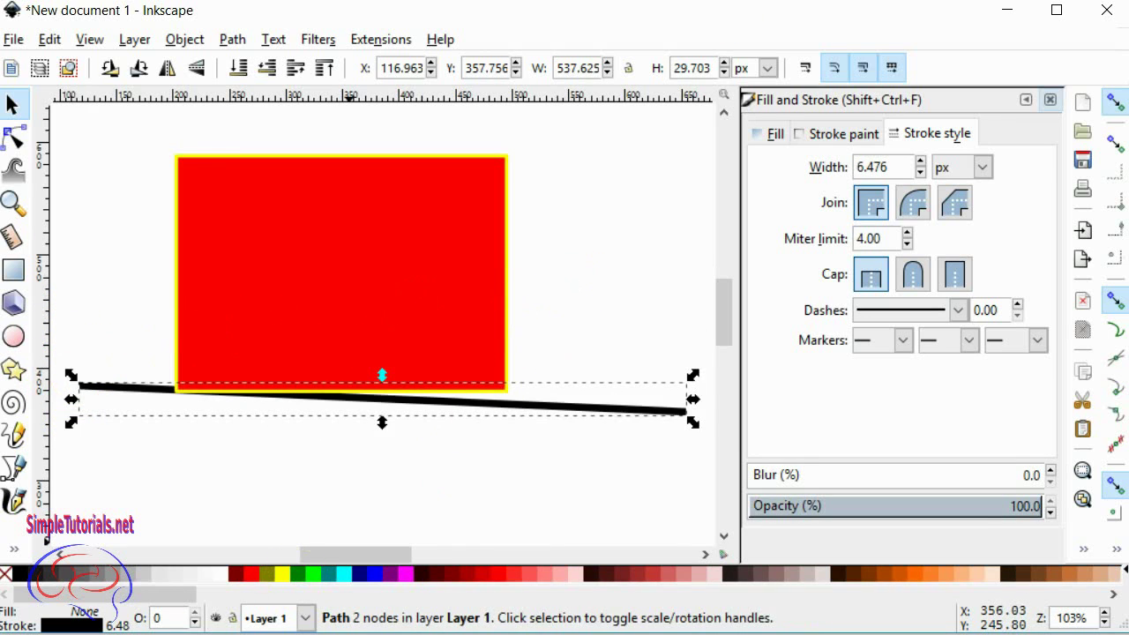
pyautogui.click(207, 378)
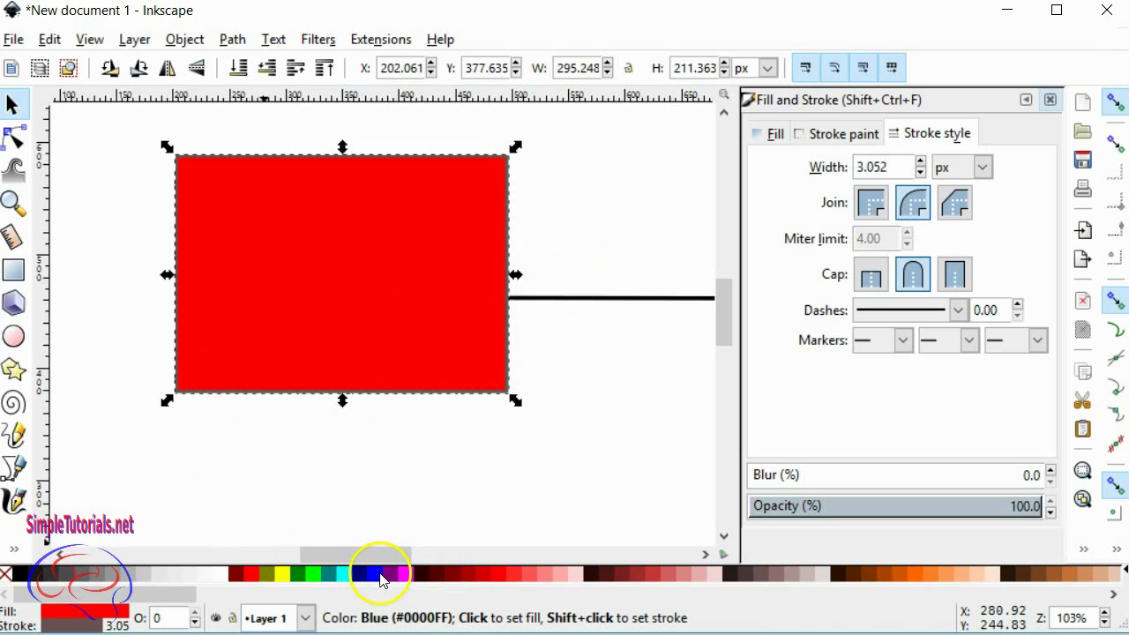
# - Set the red rectangle's stroke colour to yellow from the palette swatches
pyautogui.press('shift')
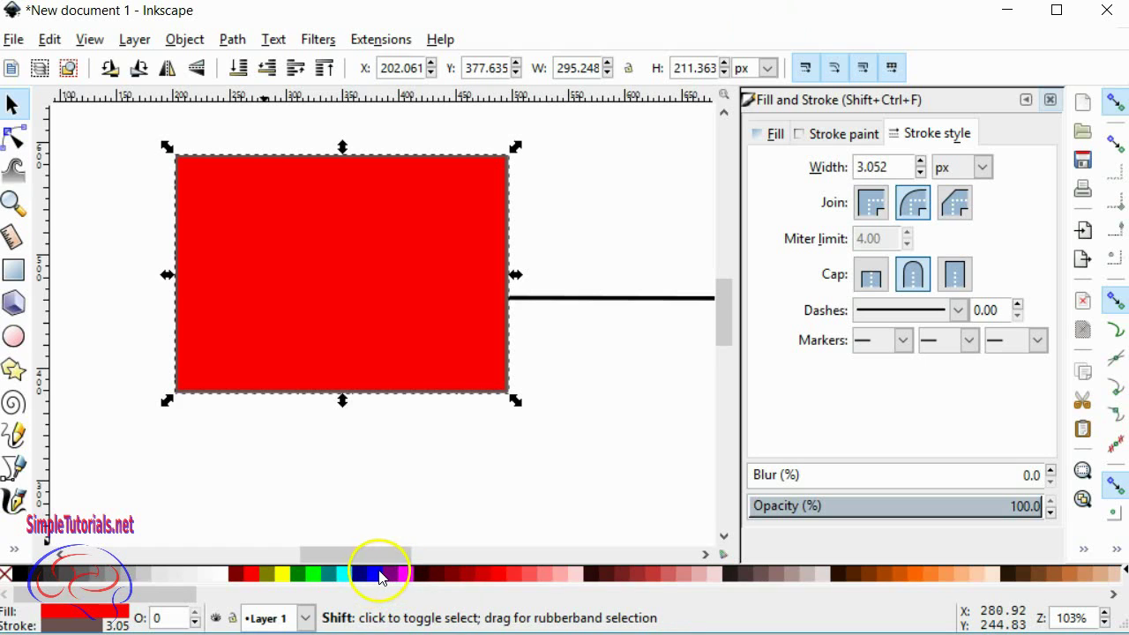
pyautogui.keyDown('shift'); pyautogui.click(377, 578); pyautogui.keyUp('shift')
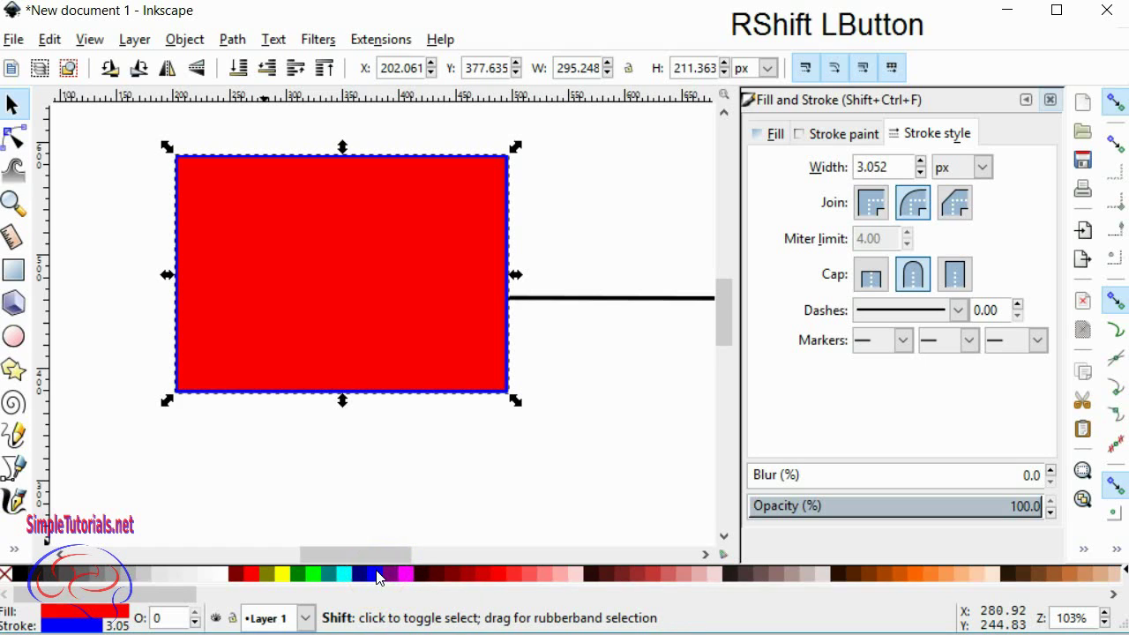
pyautogui.keyDown('shift'); pyautogui.click(441, 576); pyautogui.keyUp('shift')
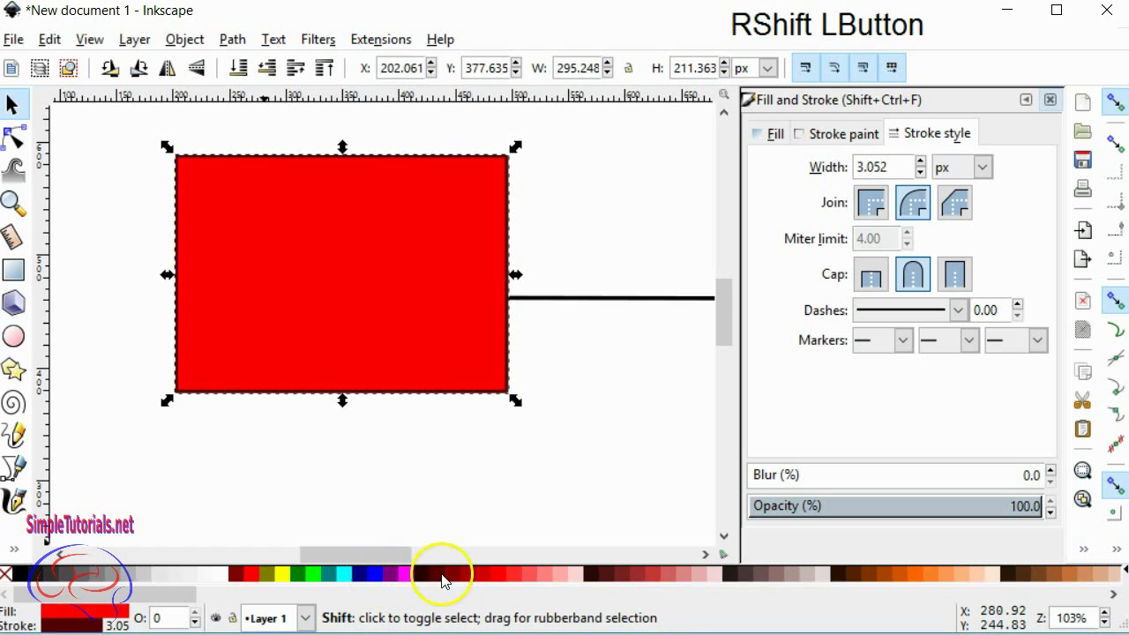
pyautogui.keyDown('shift'); pyautogui.click(282, 575); pyautogui.keyUp('shift')
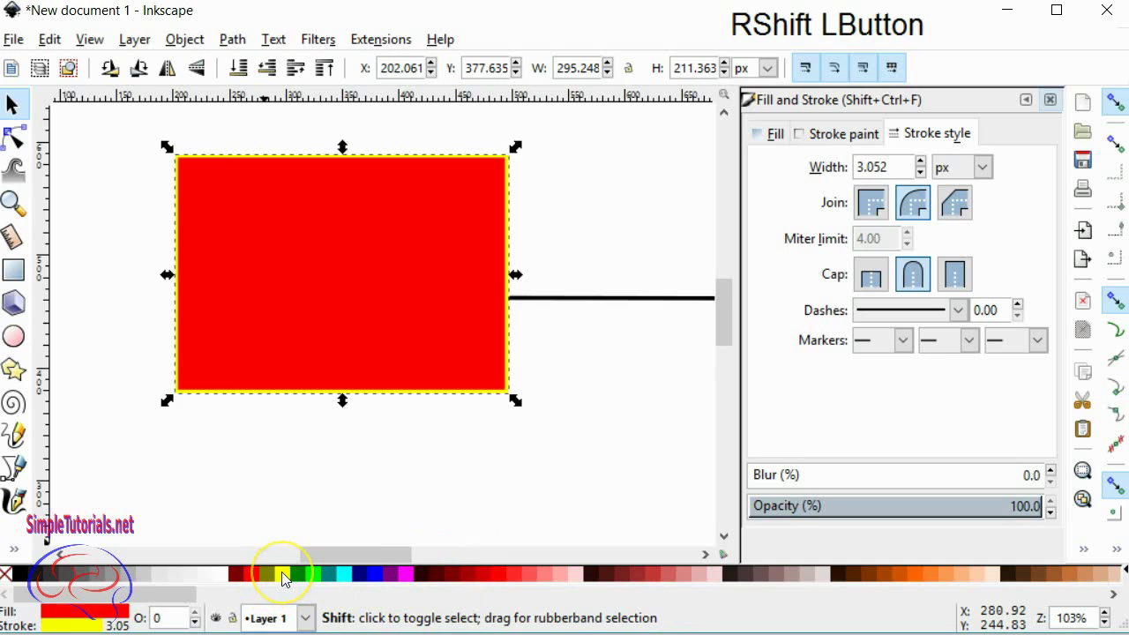